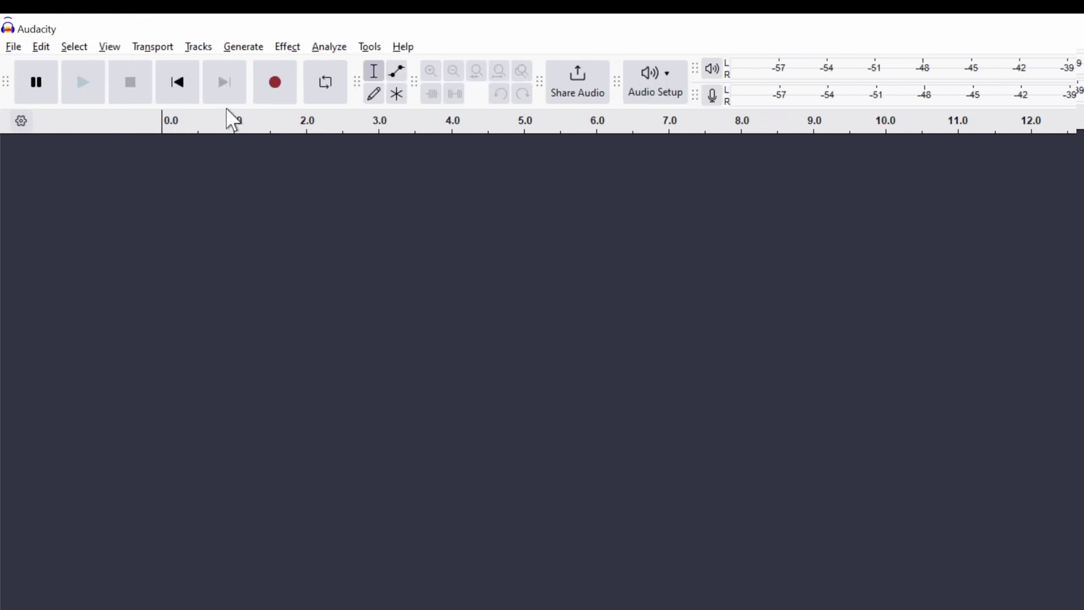
# Step: Record a voice clip about 8 seconds long on a new track and play it back from near its start
pyautogui.click(274, 89)
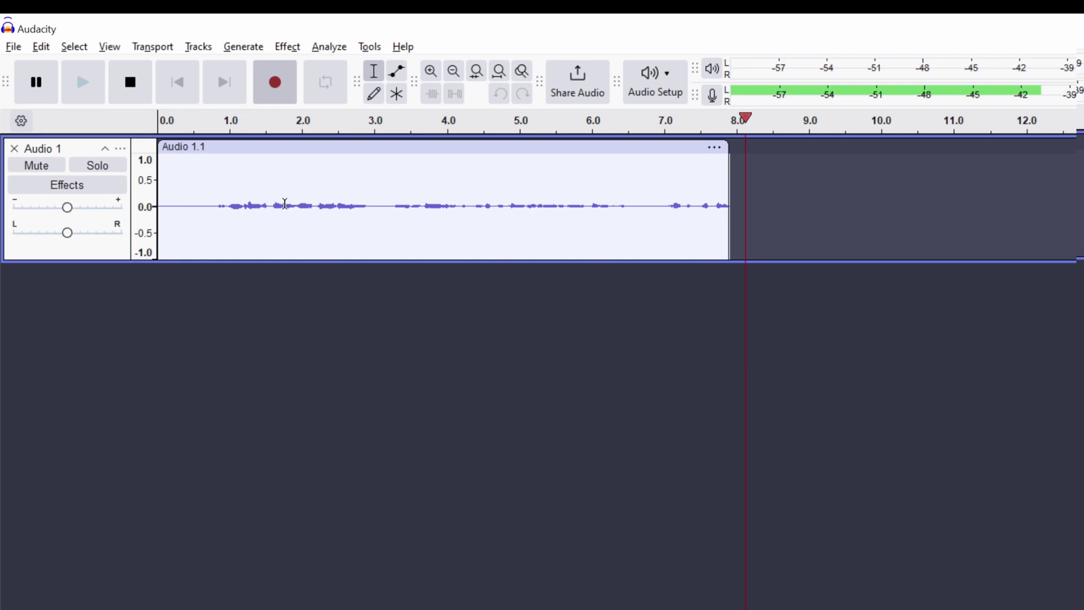
pyautogui.press('space')
pyautogui.click(186, 215)
pyautogui.press('space')
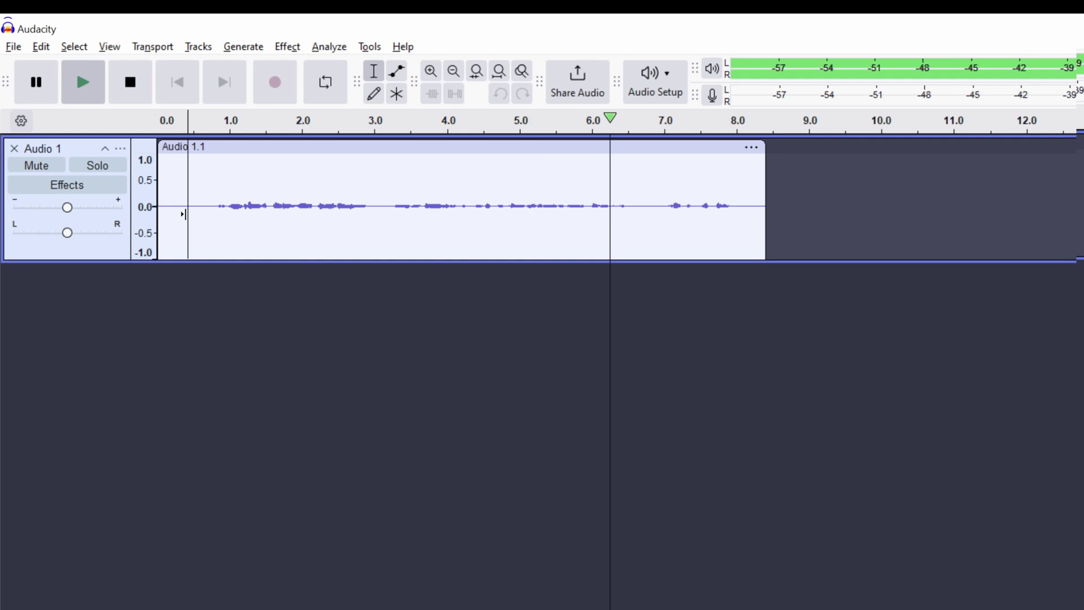
pyautogui.press('space')
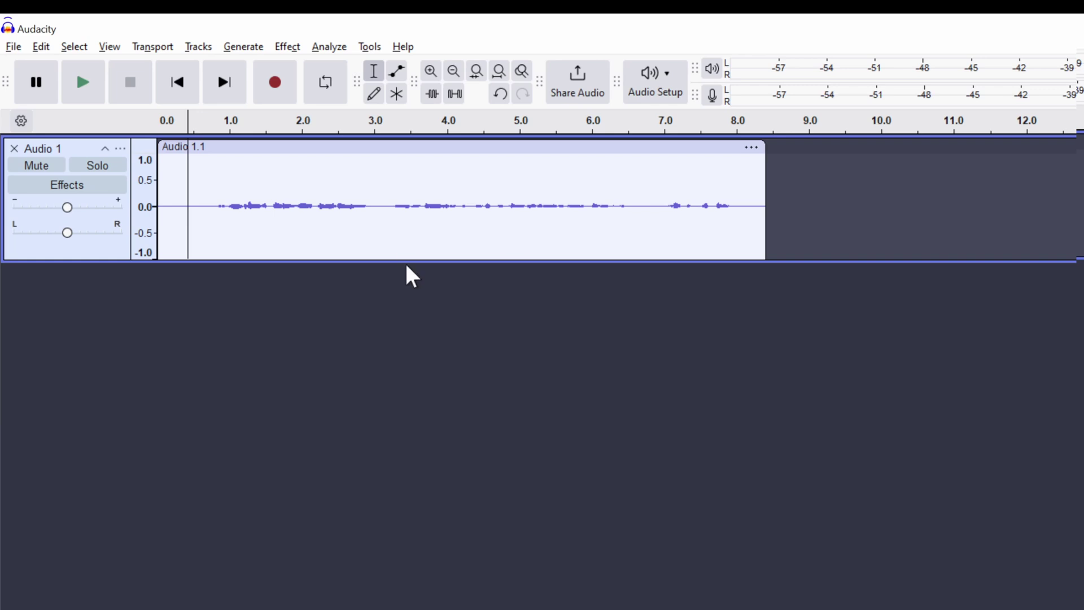
# Step: Enlarge the track's height and examine the mono and stereo recording channel options in the audio setup
pyautogui.moveTo(410, 262); pyautogui.dragTo(404, 486)
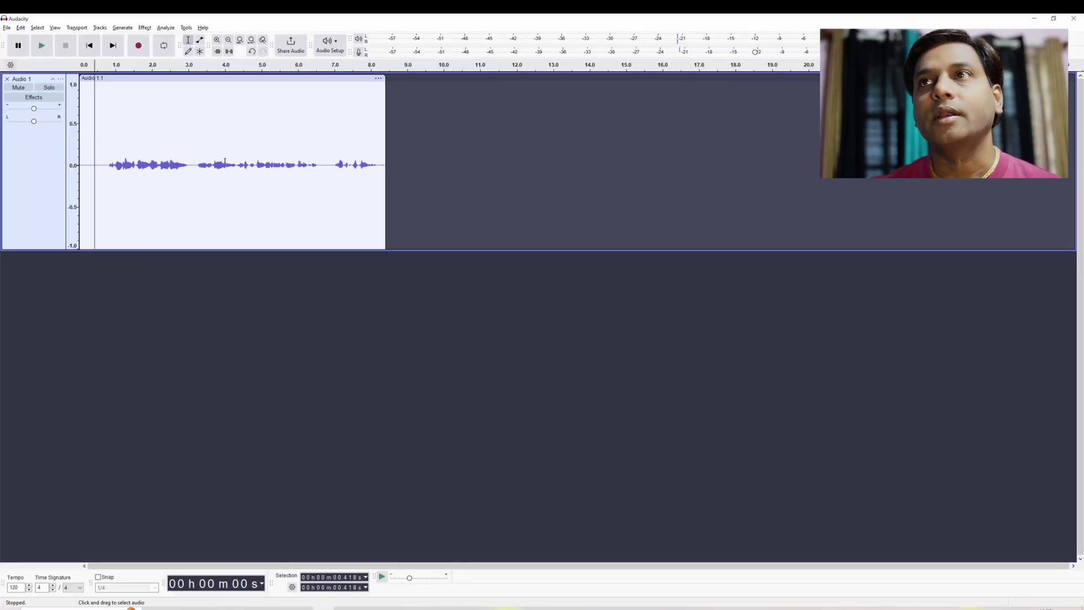
pyautogui.click(329, 45)
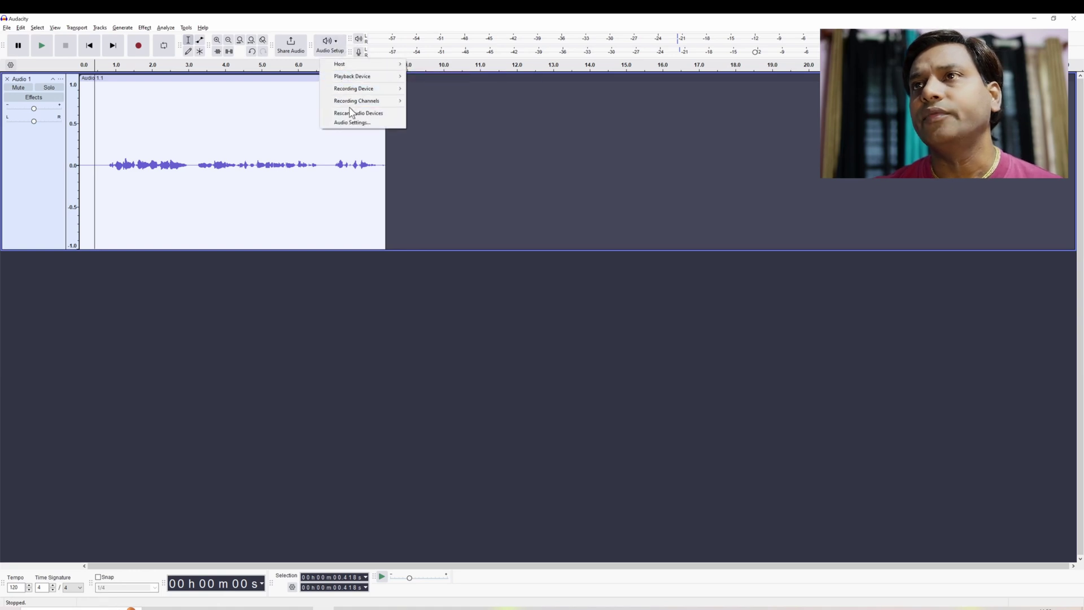
pyautogui.moveTo(354, 107)
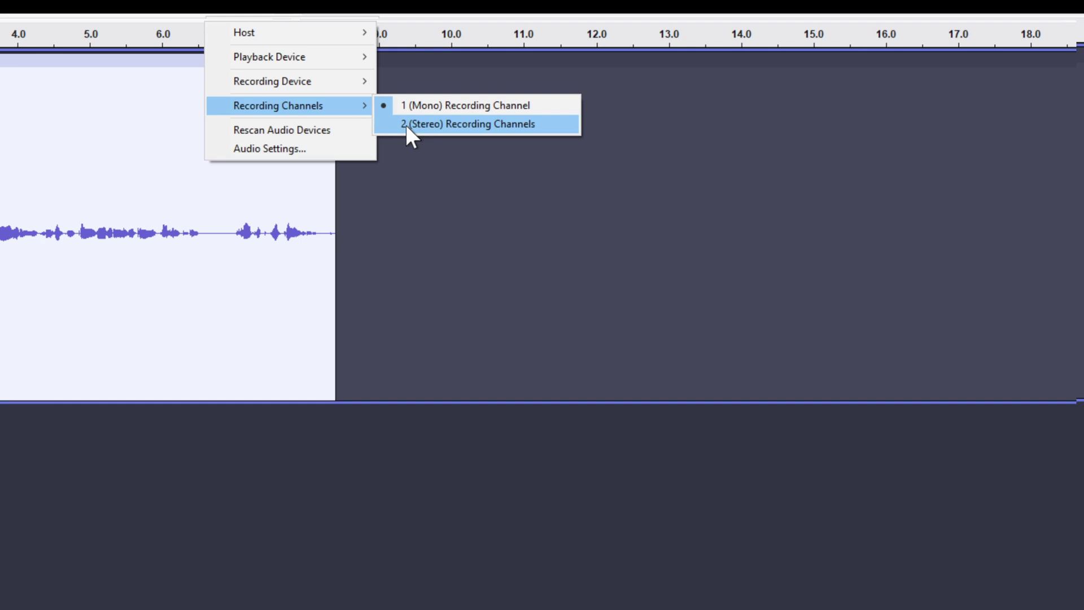
pyautogui.click(405, 125)
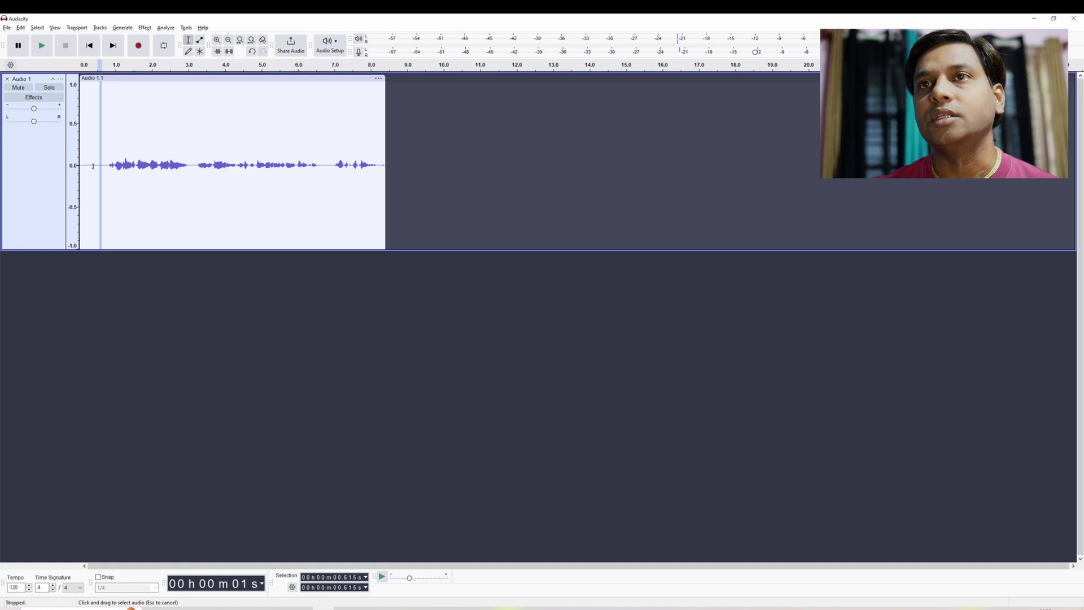
# Step: Delete the silence of about 0.6 seconds at the start of the clip and reduce the track's height
pyautogui.moveTo(93, 166); pyautogui.dragTo(78, 167)
pyautogui.press('Delete')
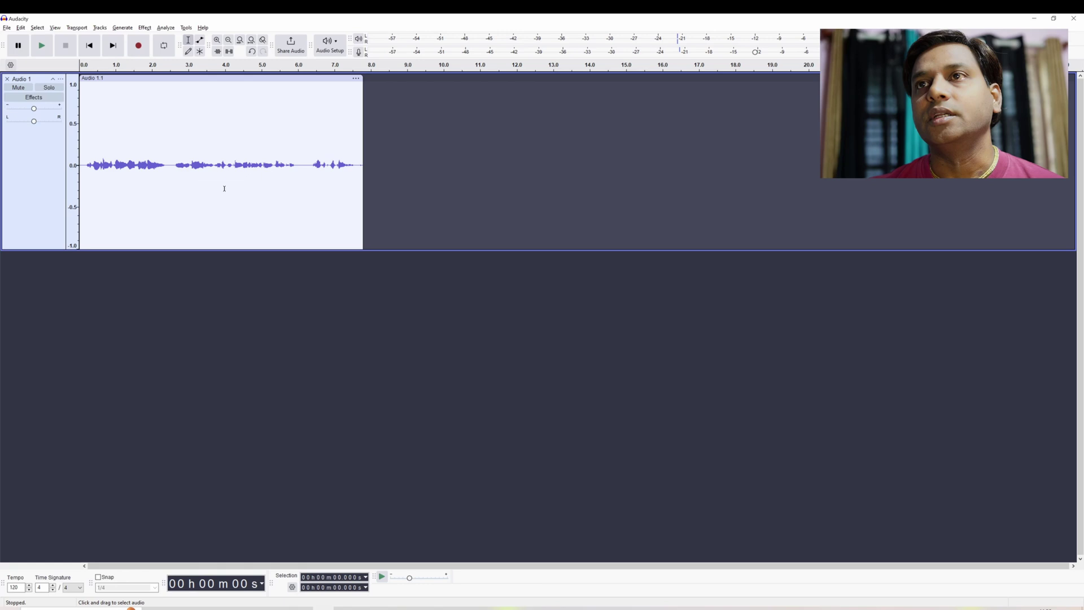
pyautogui.moveTo(311, 248); pyautogui.dragTo(318, 195)
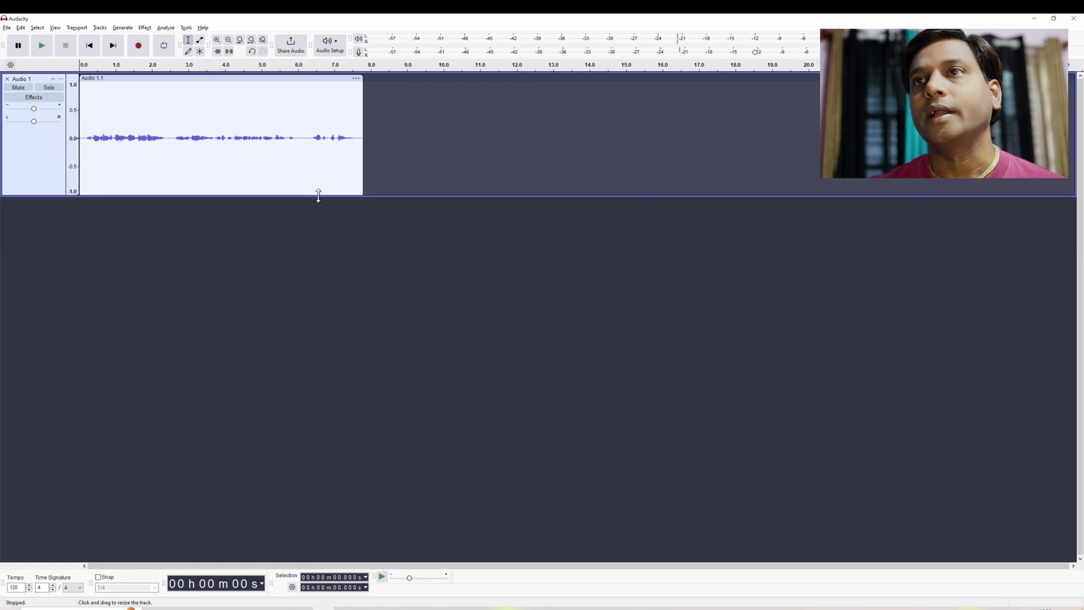
# Step: Duplicate the whole voice clip onto a second track and select the copied audio
pyautogui.click(209, 78)
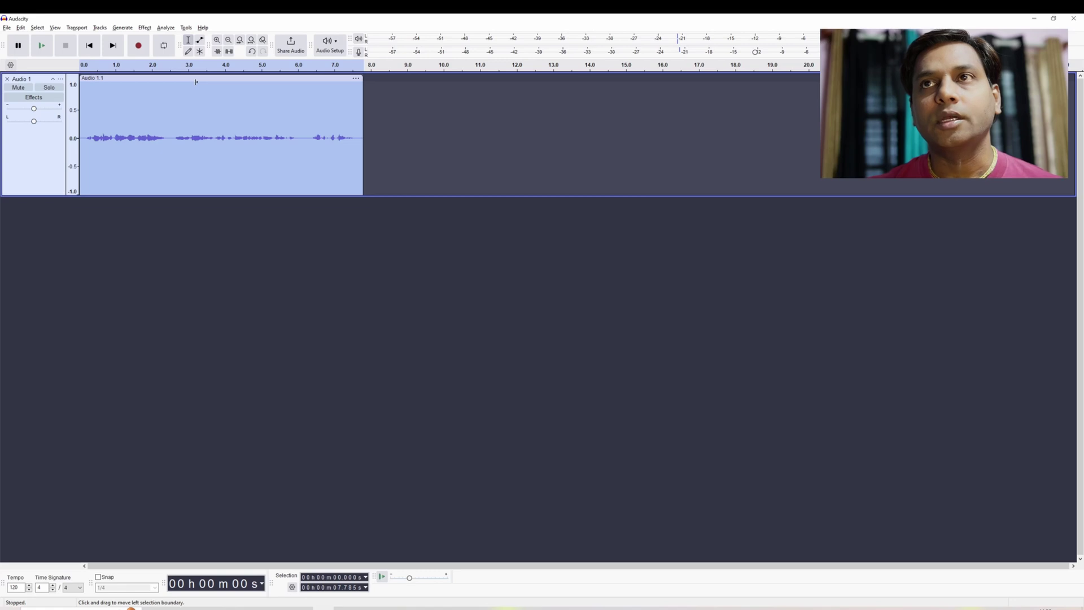
pyautogui.hotkey('ctrl', 'd')
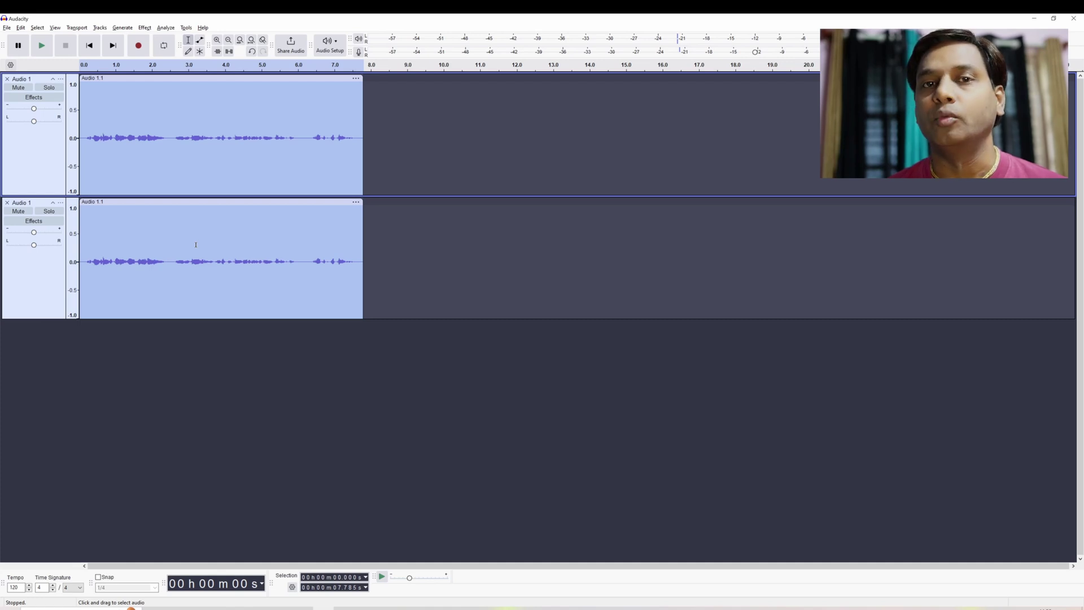
pyautogui.click(196, 254)
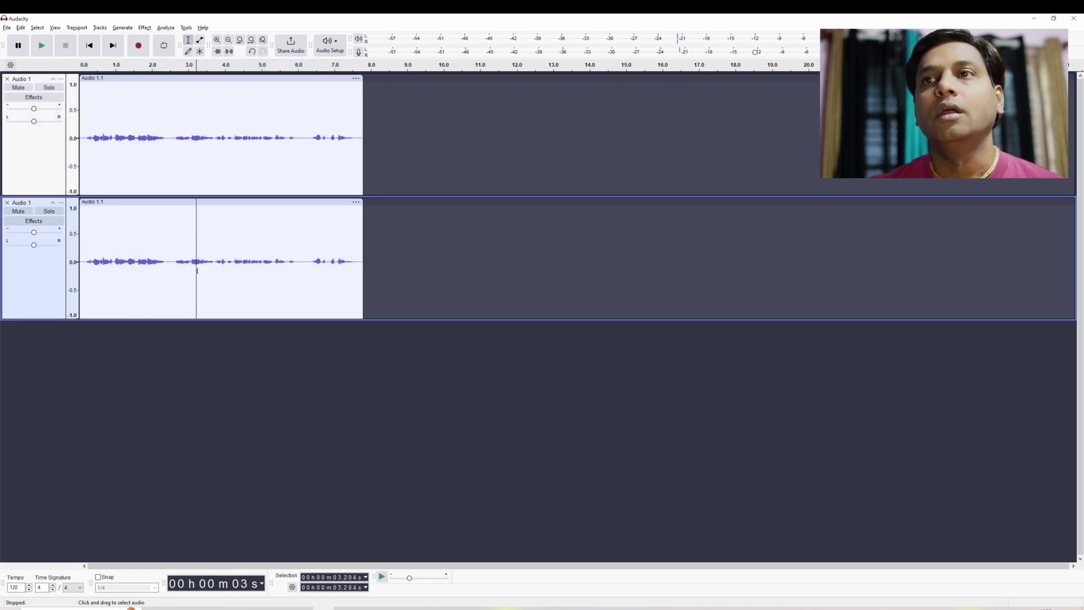
pyautogui.moveTo(84, 261); pyautogui.dragTo(374, 265)
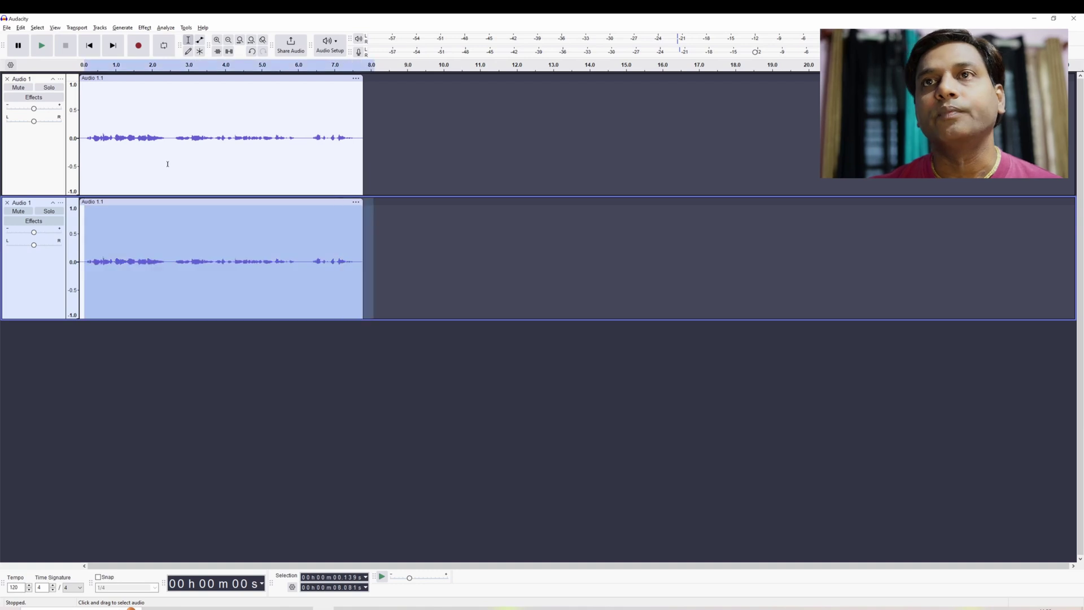
# Step: Mute the original voice track so that only the duplicate plays
pyautogui.click(167, 163)
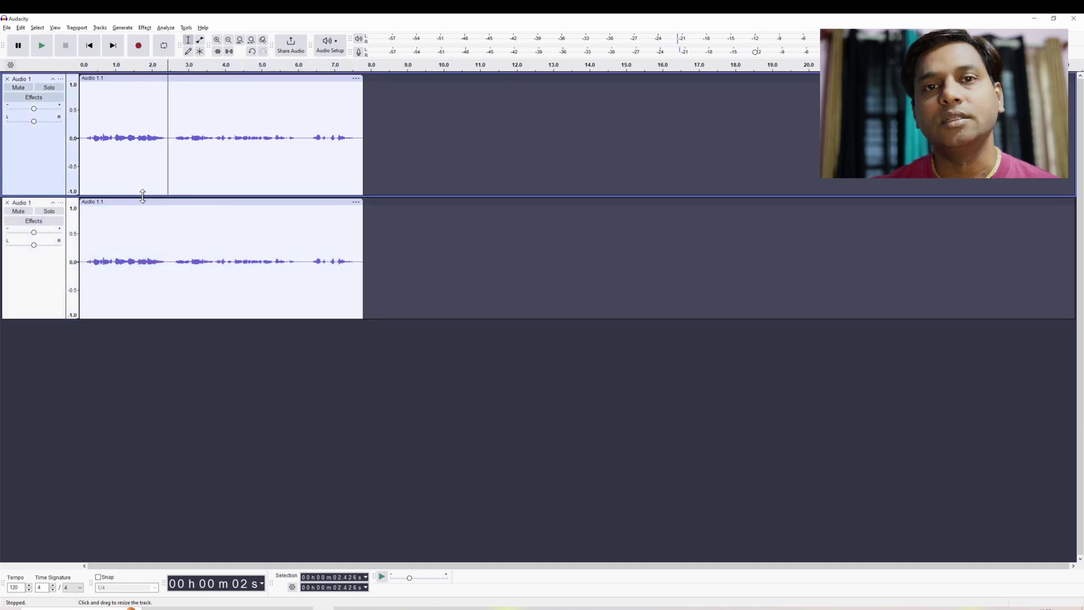
pyautogui.click(25, 87)
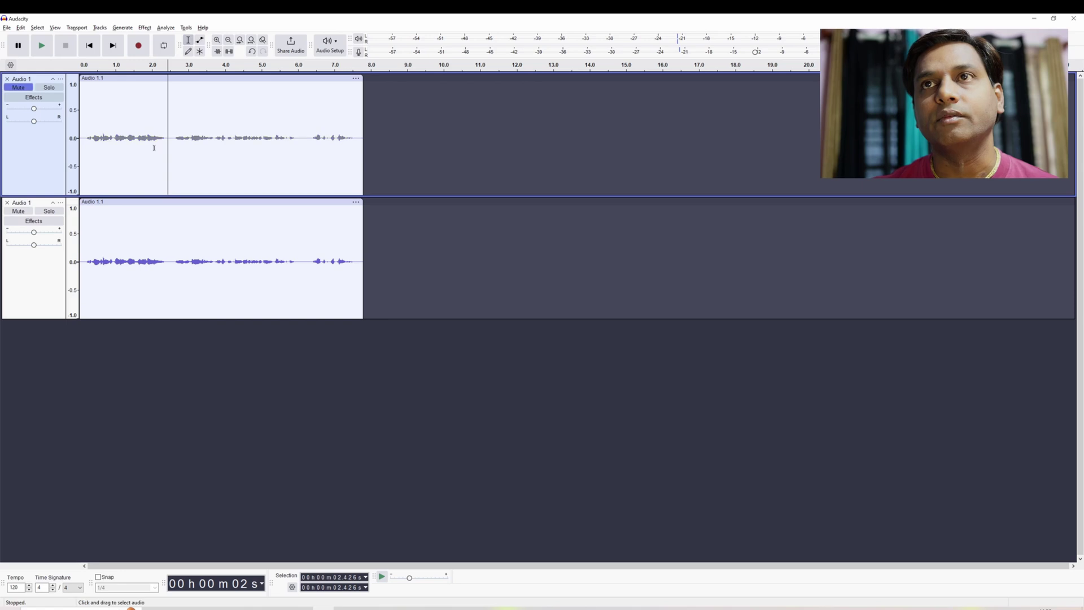
pyautogui.click(23, 89)
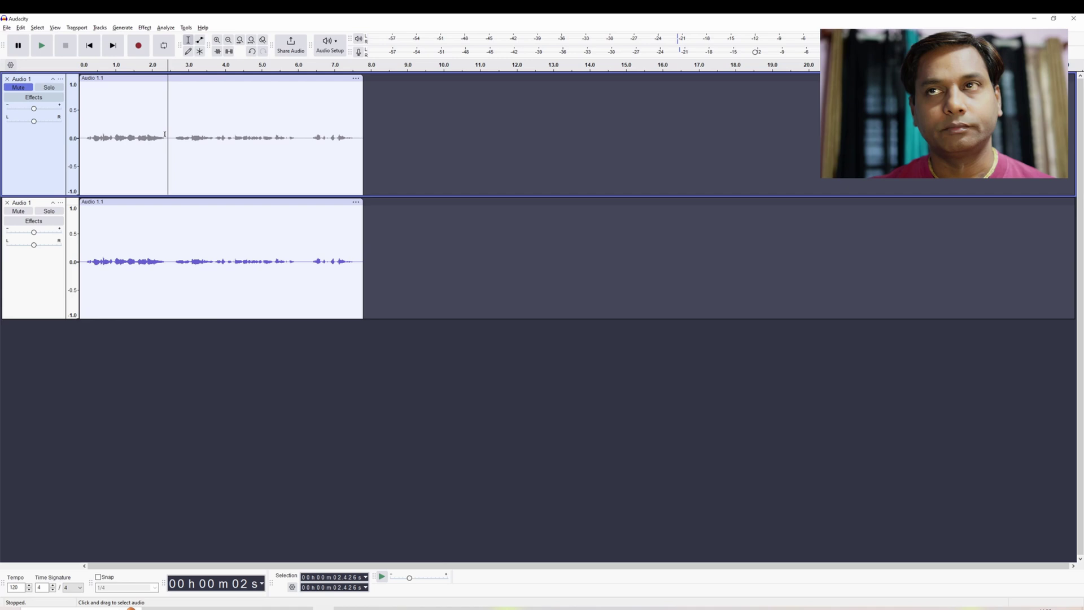
# Step: Select the whole duplicated clip, open the Graphic EQ effect for it and move its window clear of the centre
pyautogui.click(187, 200)
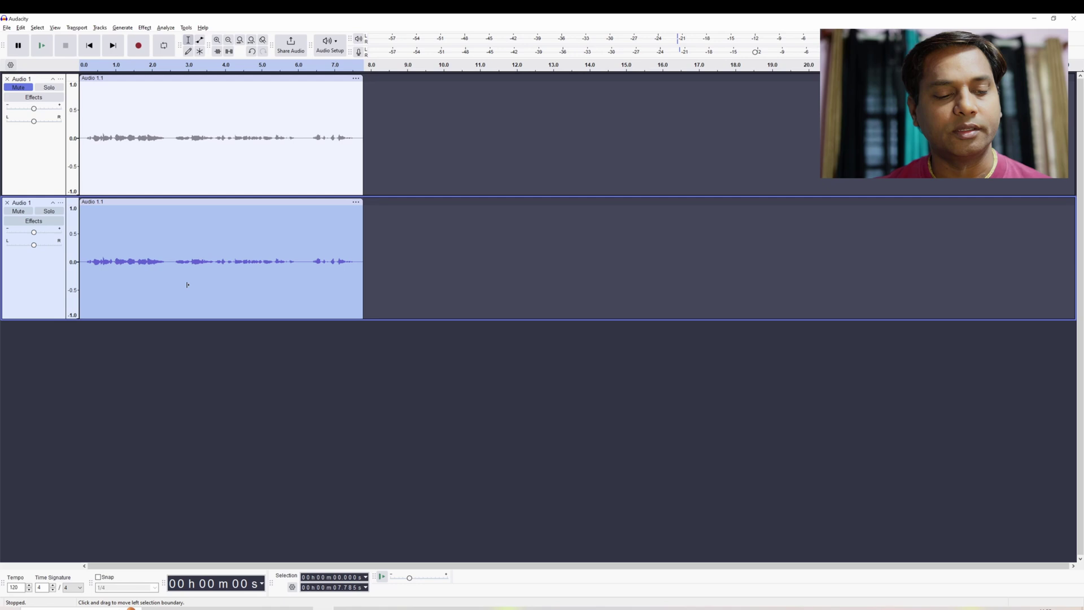
pyautogui.click(122, 27)
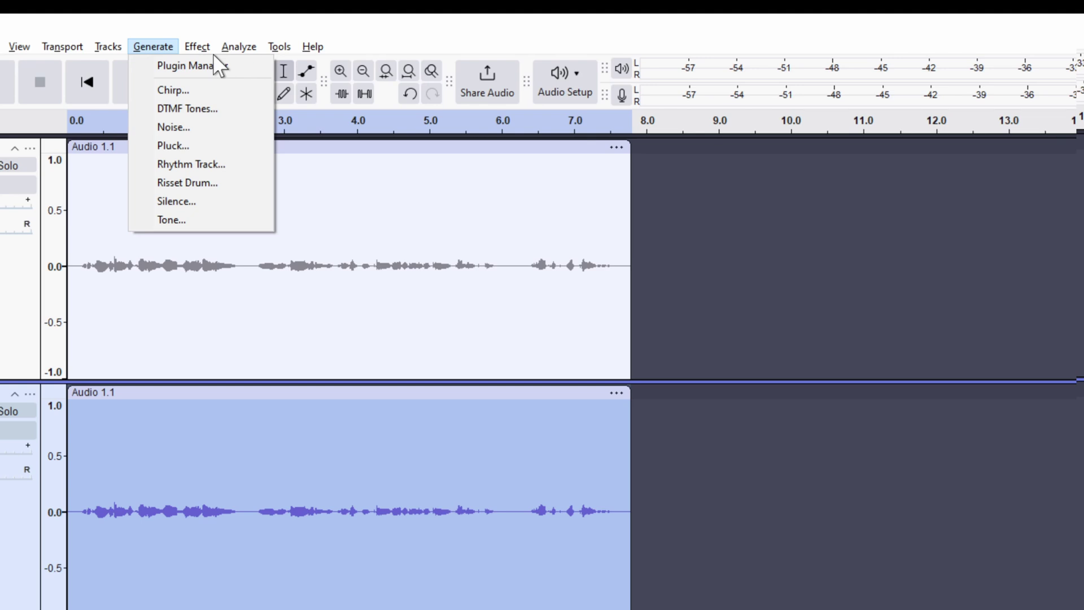
pyautogui.moveTo(197, 46)
pyautogui.moveTo(302, 232)
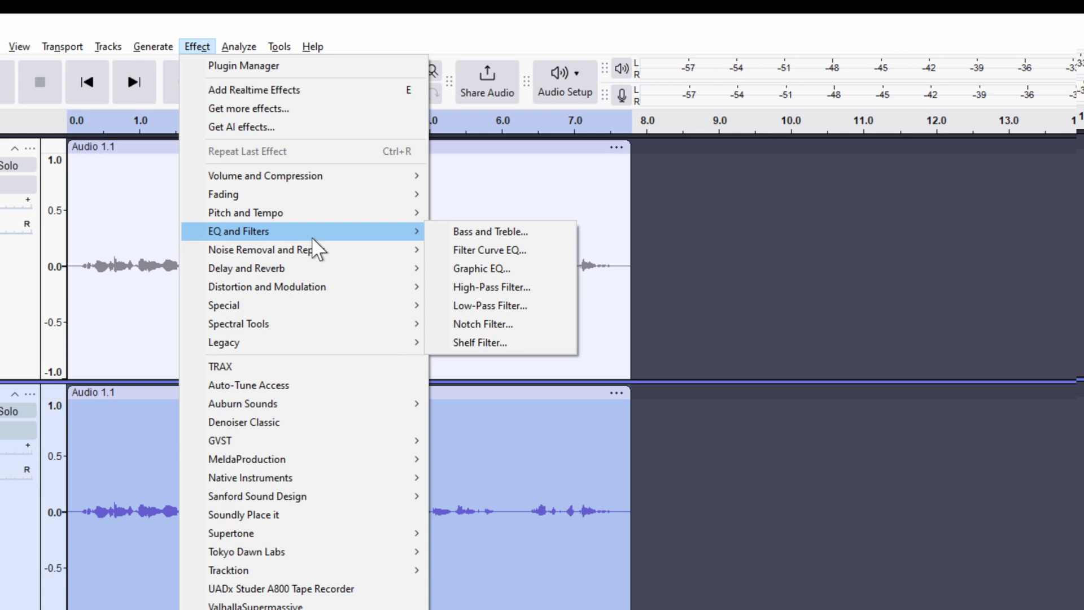
pyautogui.click(490, 250)
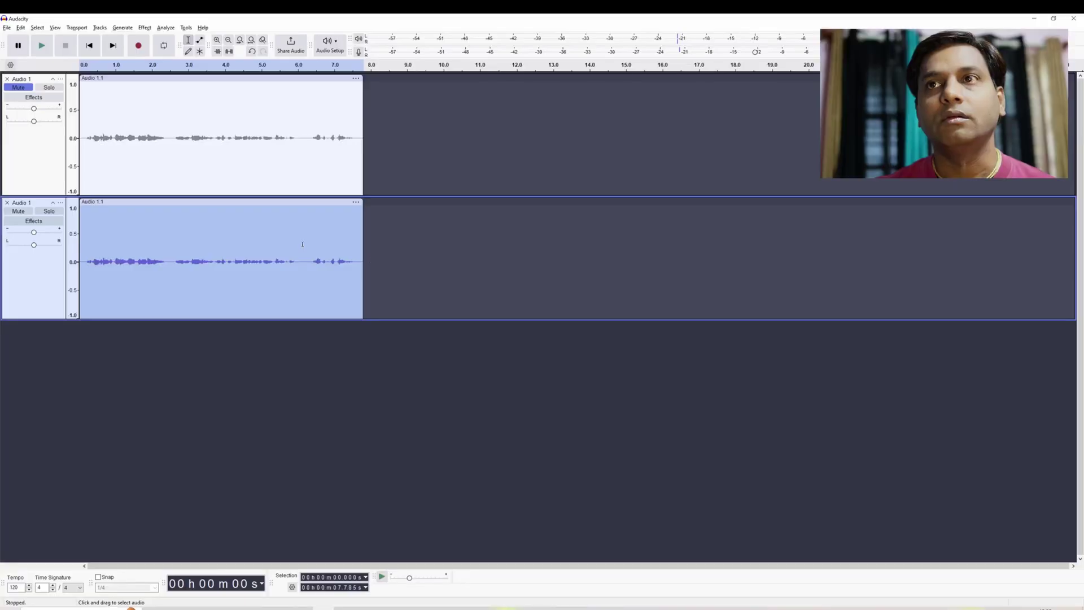
pyautogui.click(145, 28)
pyautogui.moveTo(162, 120)
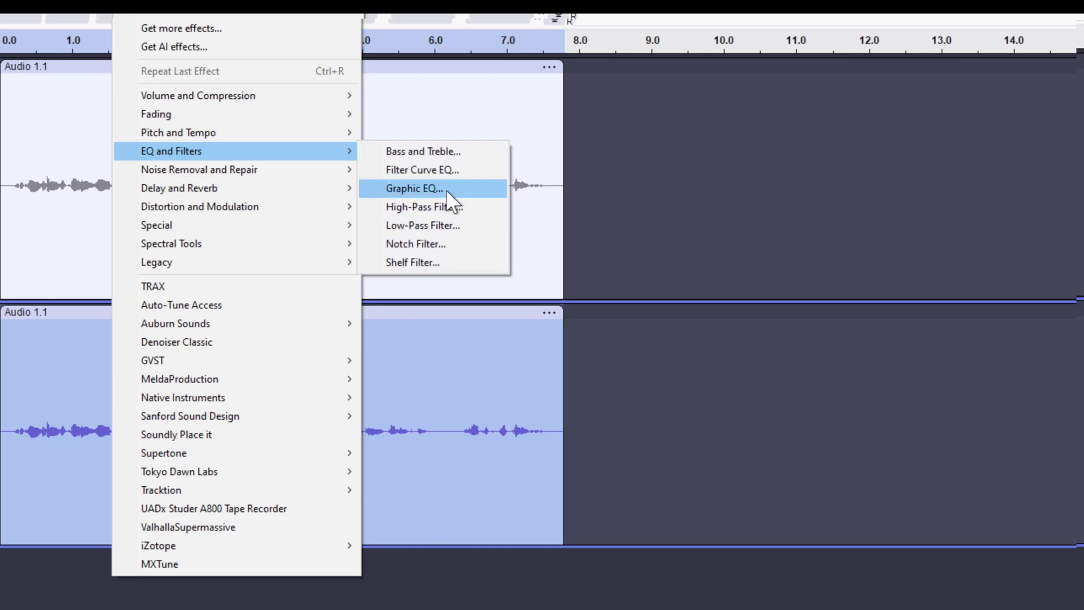
pyautogui.click(446, 189)
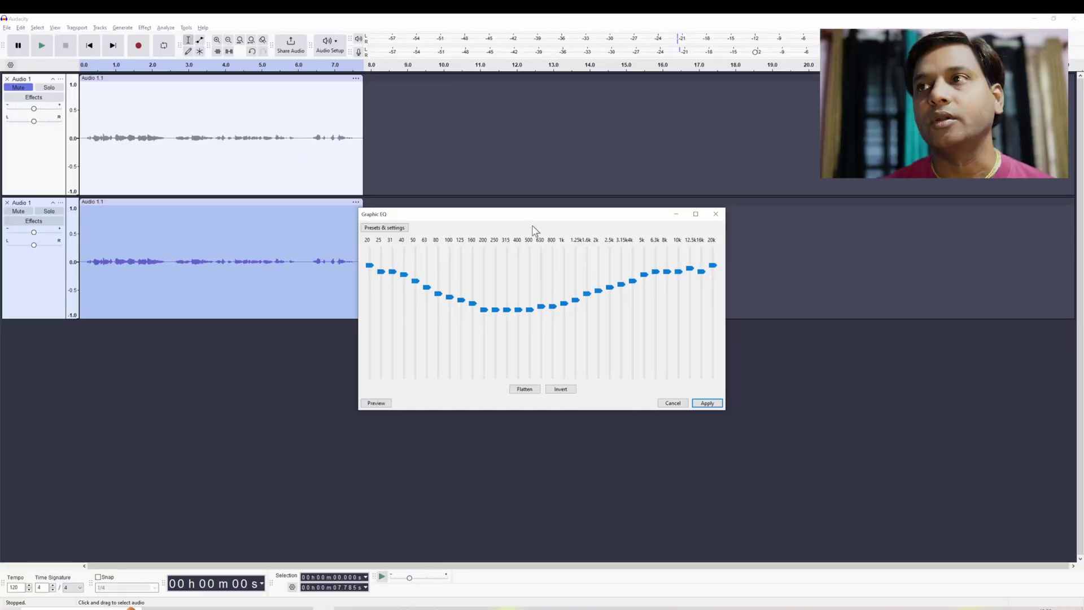
pyautogui.moveTo(533, 219); pyautogui.dragTo(323, 150)
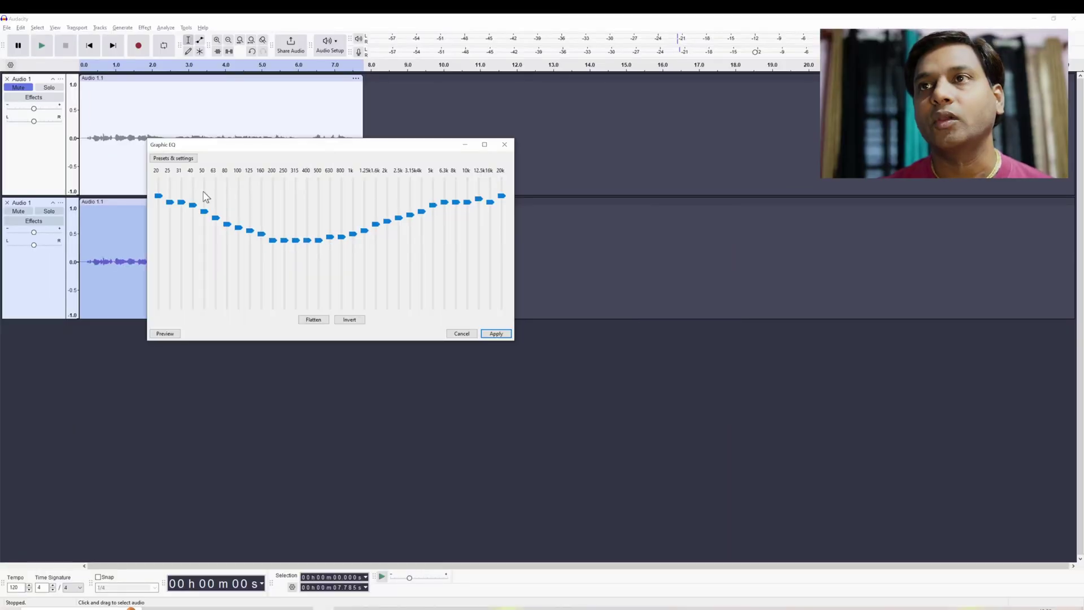
# Step: Examine the Graphic EQ curve from the low to the high frequency bands and the saved user presets
pyautogui.moveTo(161, 181)
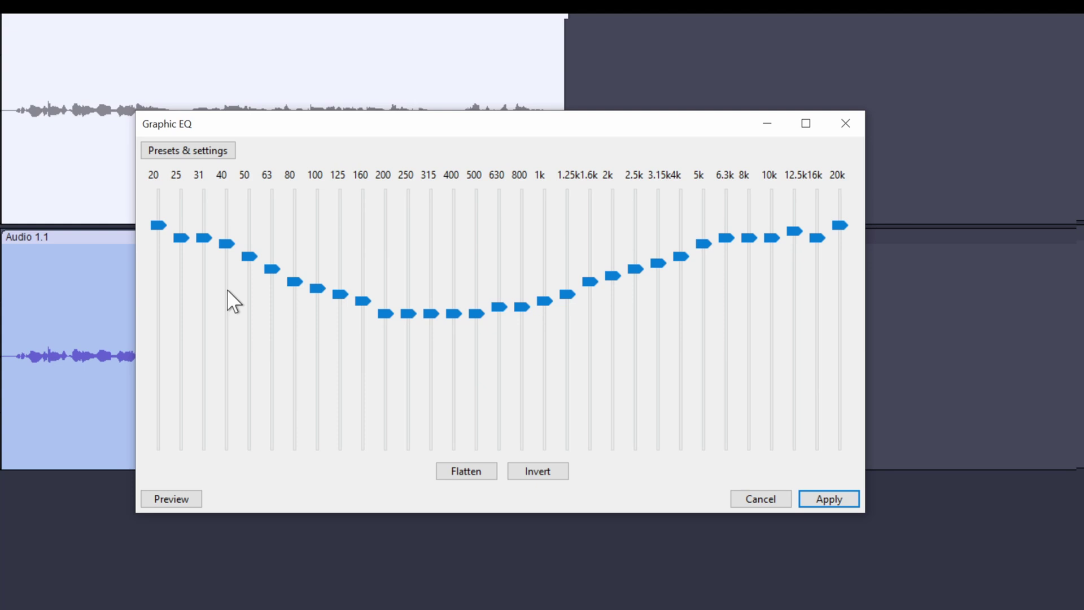
pyautogui.moveTo(227, 292)
pyautogui.moveTo(308, 251)
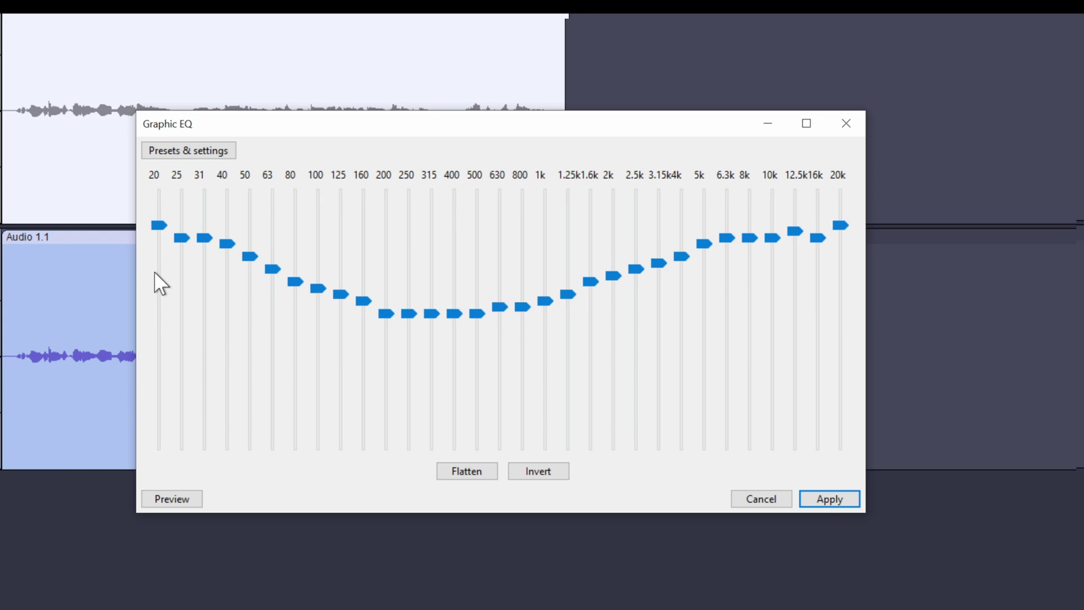
pyautogui.moveTo(158, 275)
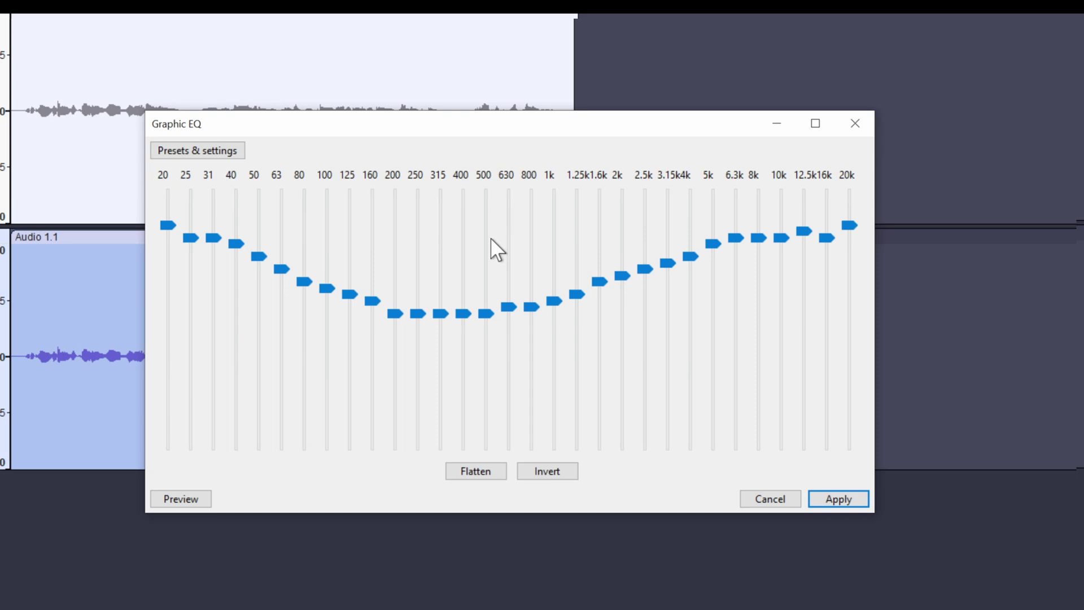
pyautogui.moveTo(490, 259)
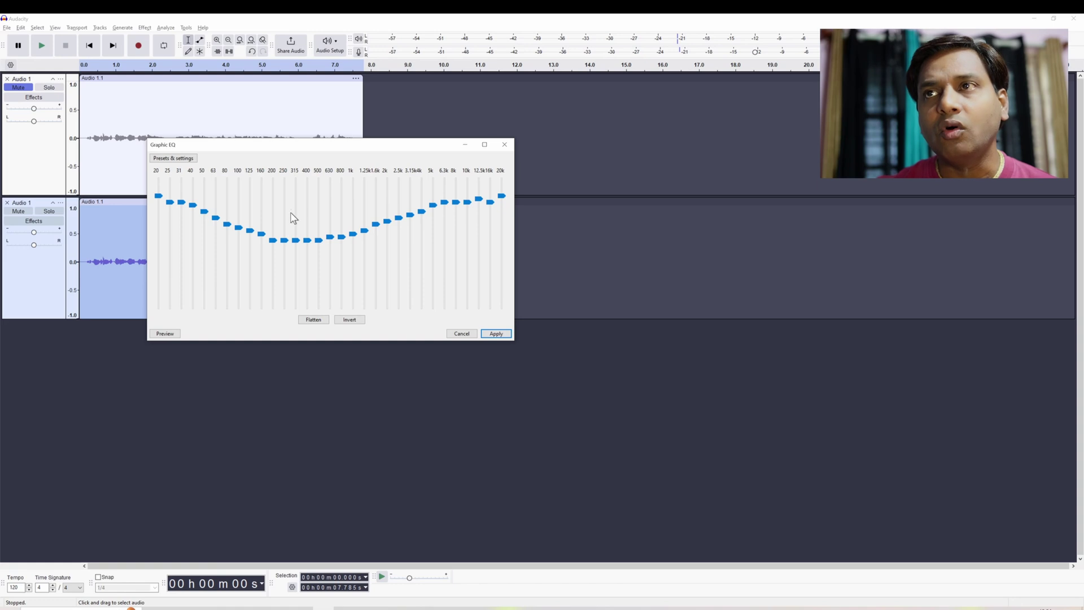
pyautogui.press('Tab')
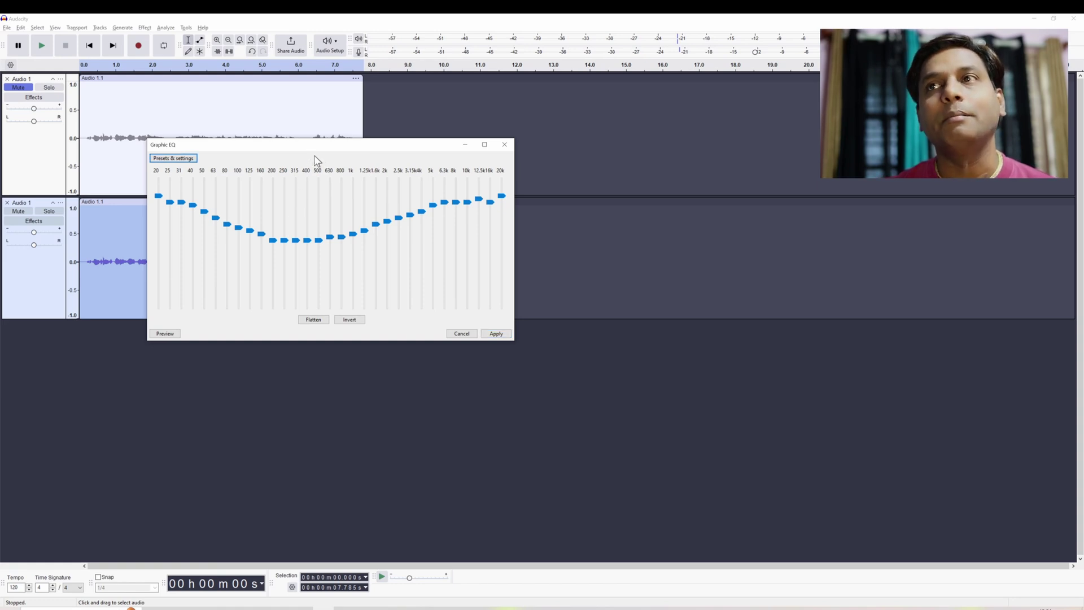
pyautogui.moveTo(317, 148); pyautogui.dragTo(324, 165)
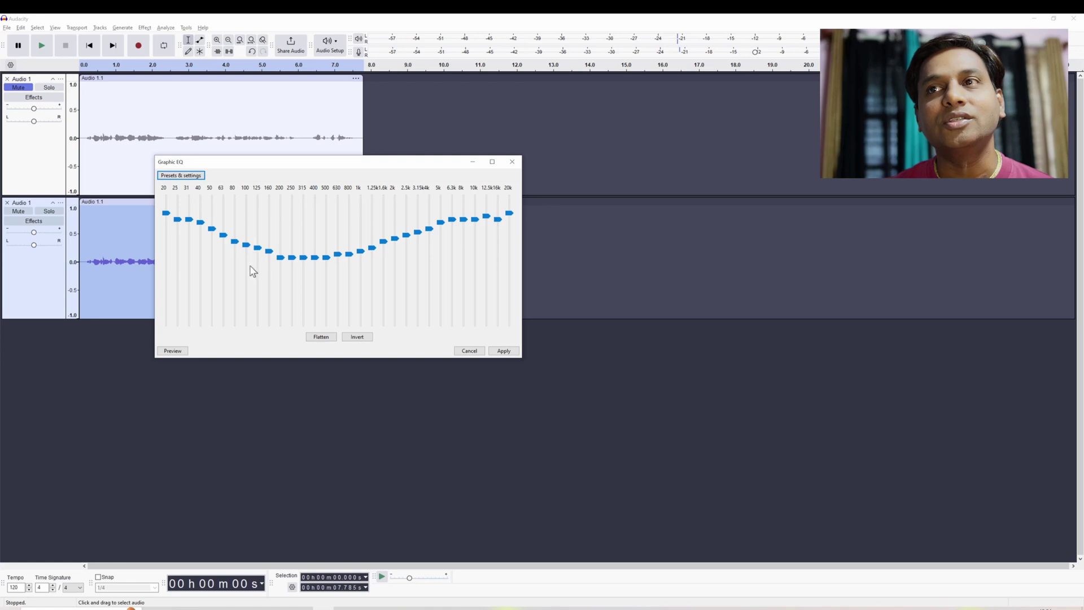
pyautogui.moveTo(256, 277)
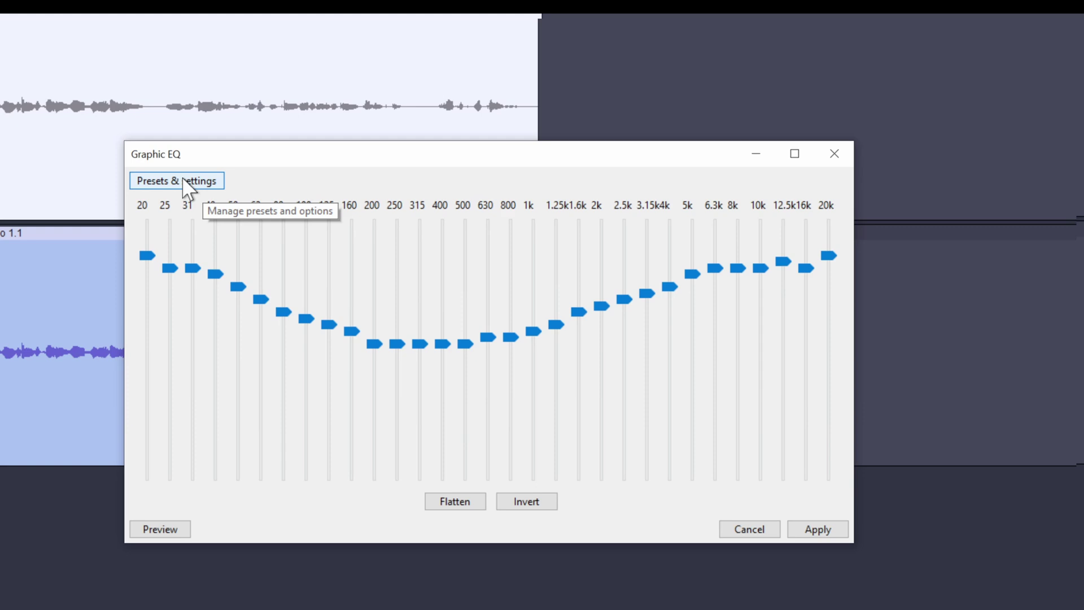
pyautogui.click(183, 184)
pyautogui.moveTo(188, 265)
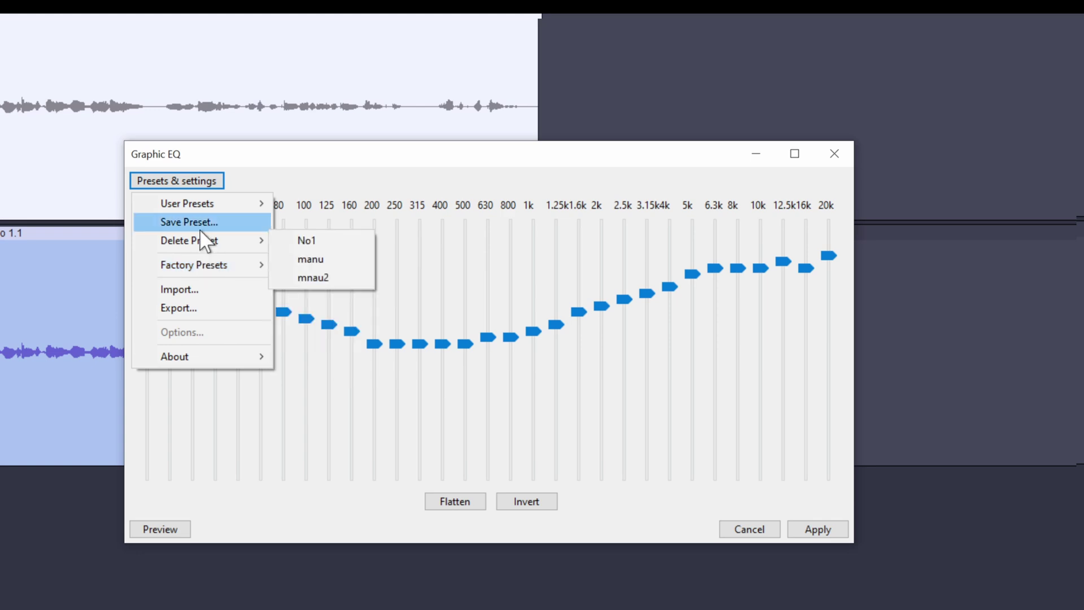
pyautogui.moveTo(228, 204)
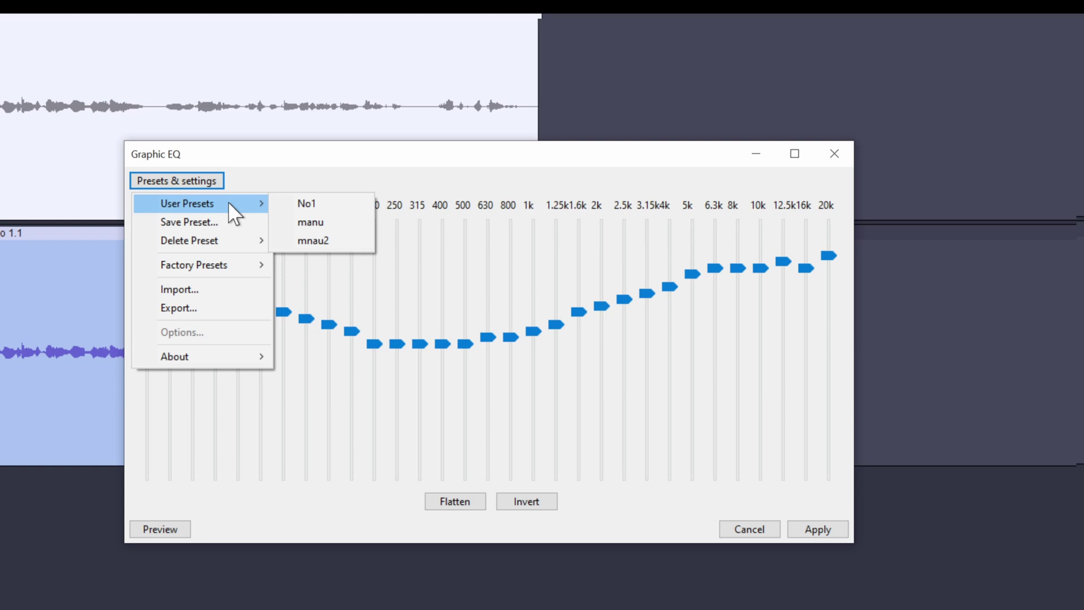
pyautogui.click(508, 395)
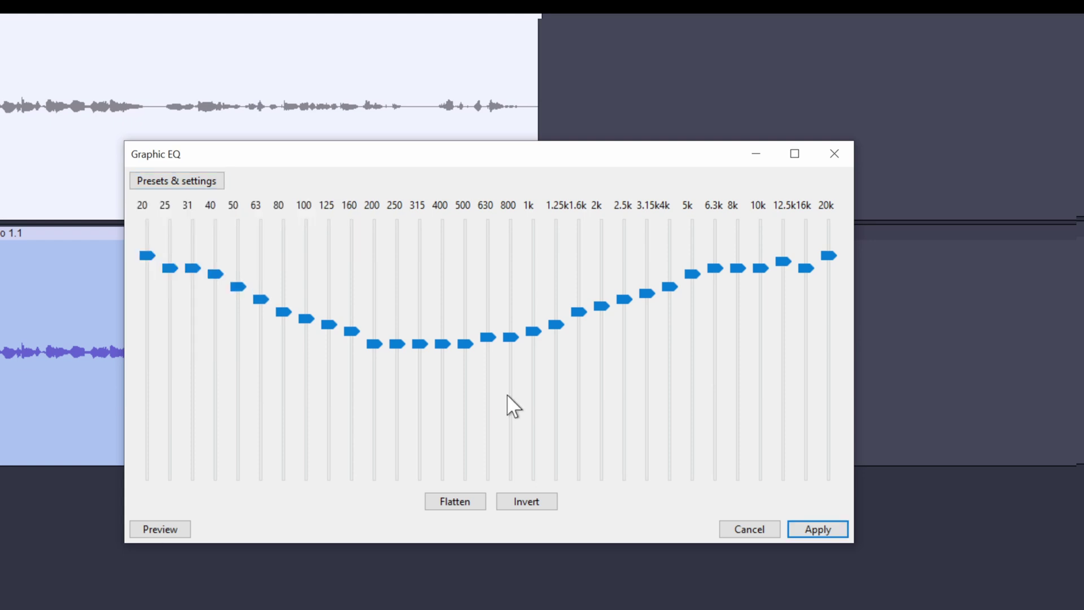
# Step: Raise the 200, 250 and 315 Hz bands slightly in the Graphic EQ and preview the result
pyautogui.click(419, 342)
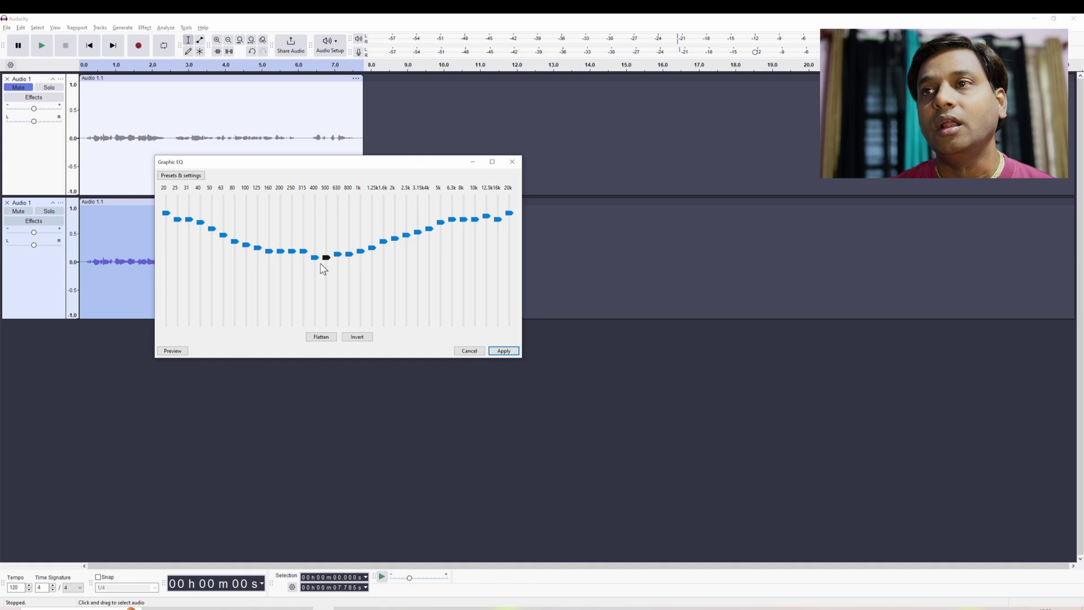
pyautogui.click(169, 353)
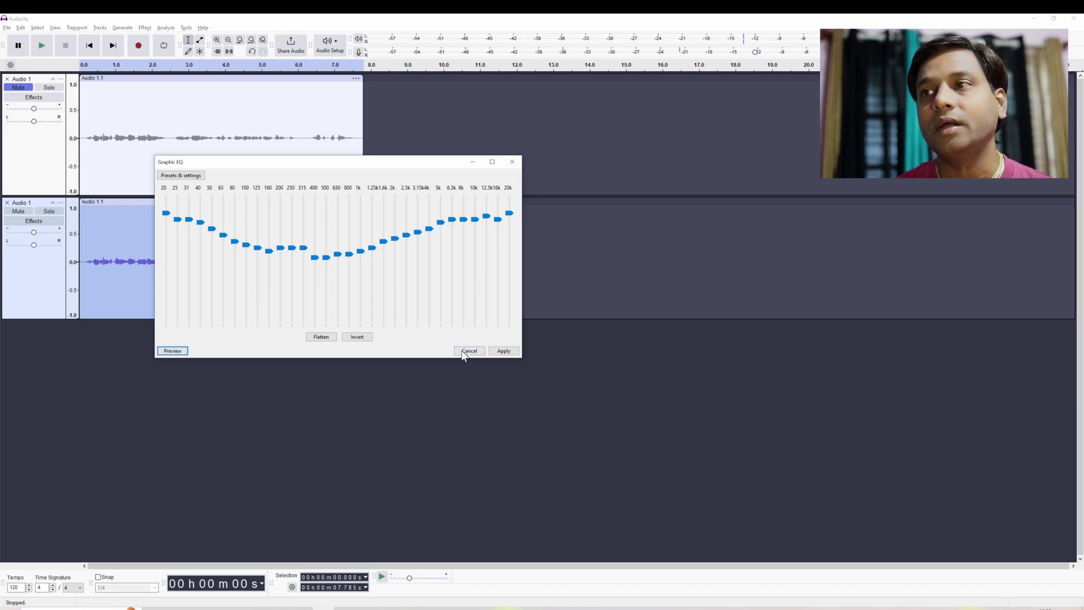
# Step: Apply the Graphic EQ curve to the duplicated clip and unmute the original voice track
pyautogui.click(504, 351)
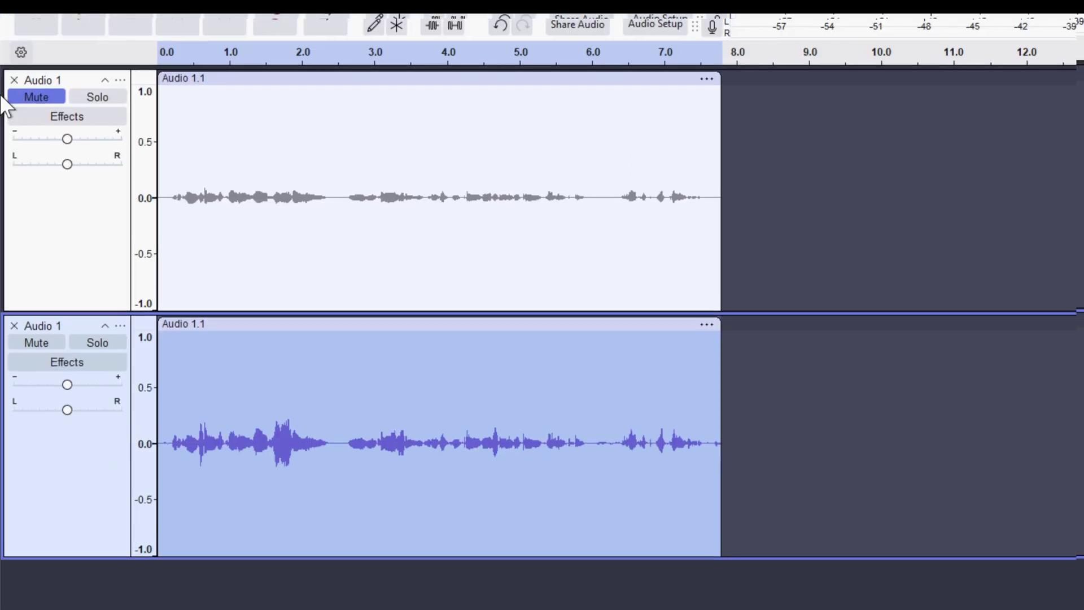
pyautogui.click(13, 101)
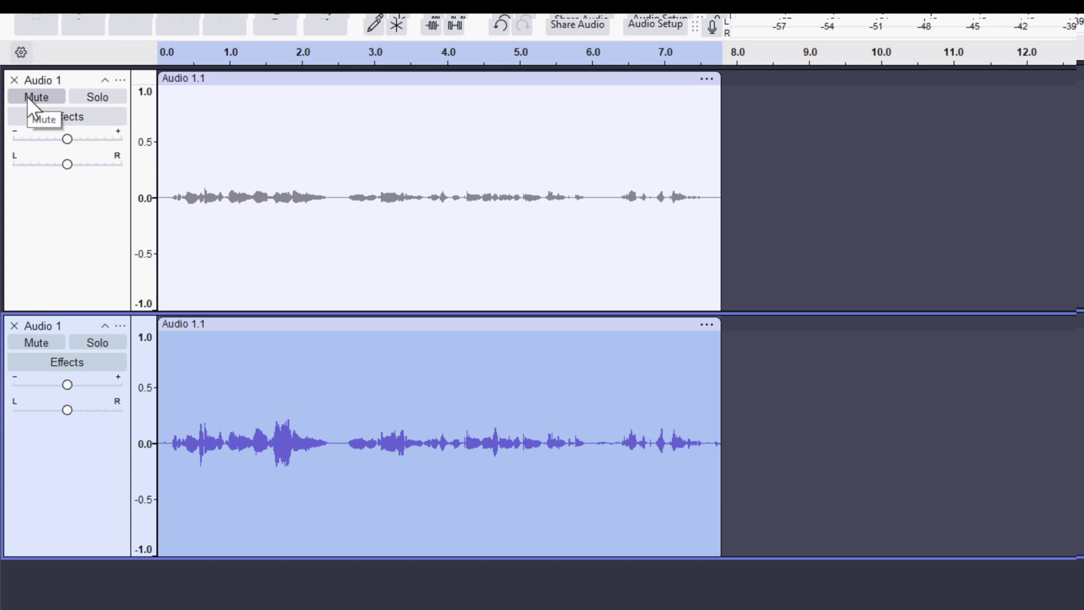
pyautogui.click(26, 96)
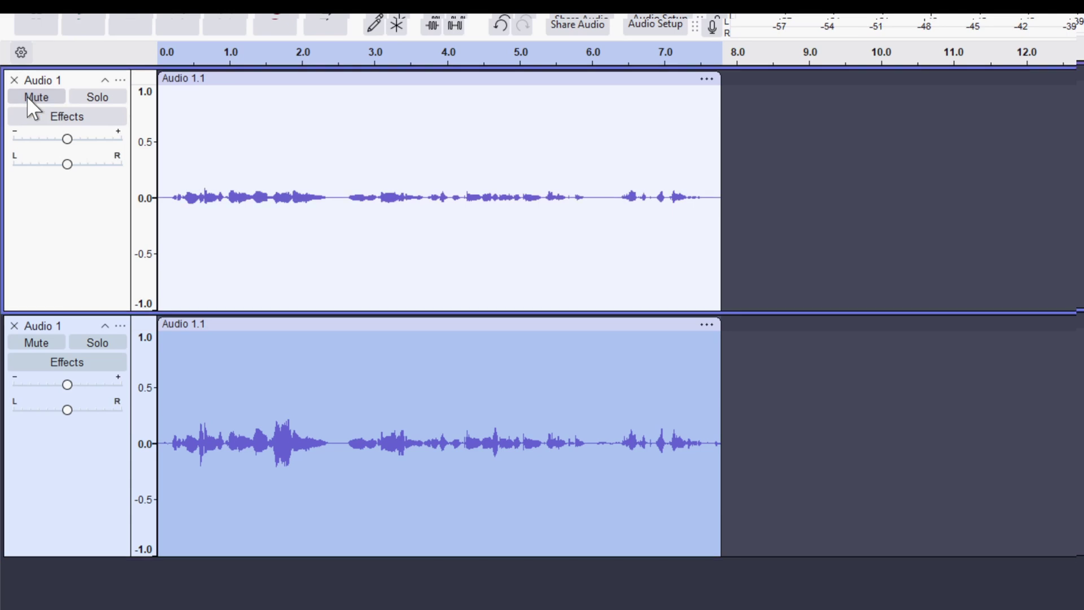
# Step: Solo the original voice track and play it from near the start to hear the unprocessed voice
pyautogui.click(107, 94)
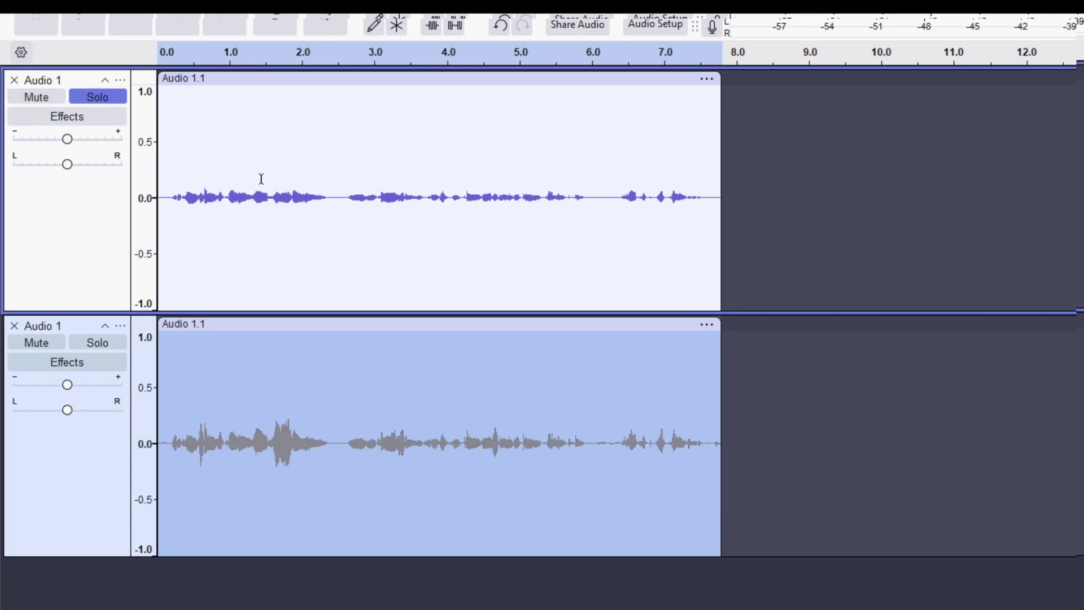
pyautogui.click(167, 207)
pyautogui.press('space')
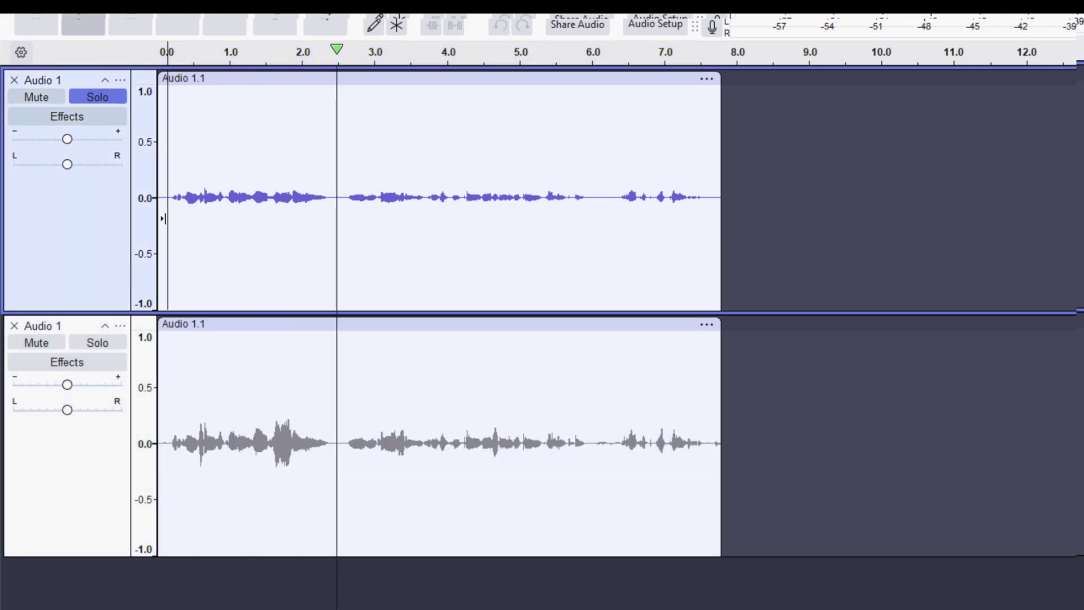
pyautogui.press('space')
# Step: Switch solo from the original to the equalized duplicate and play it from near the start for comparison
pyautogui.click(116, 338)
pyautogui.click(113, 96)
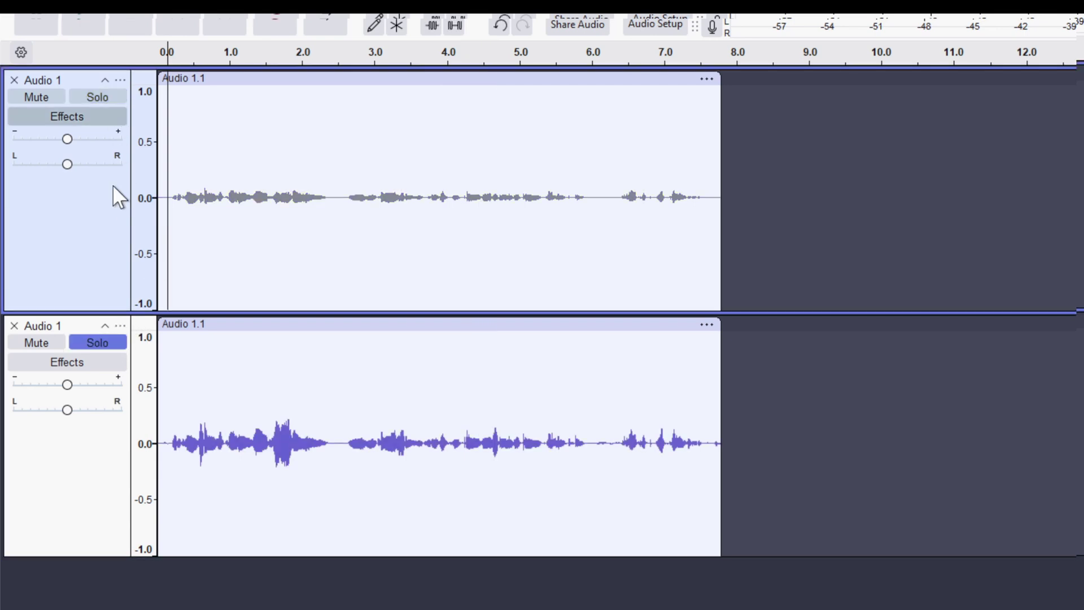
pyautogui.click(163, 446)
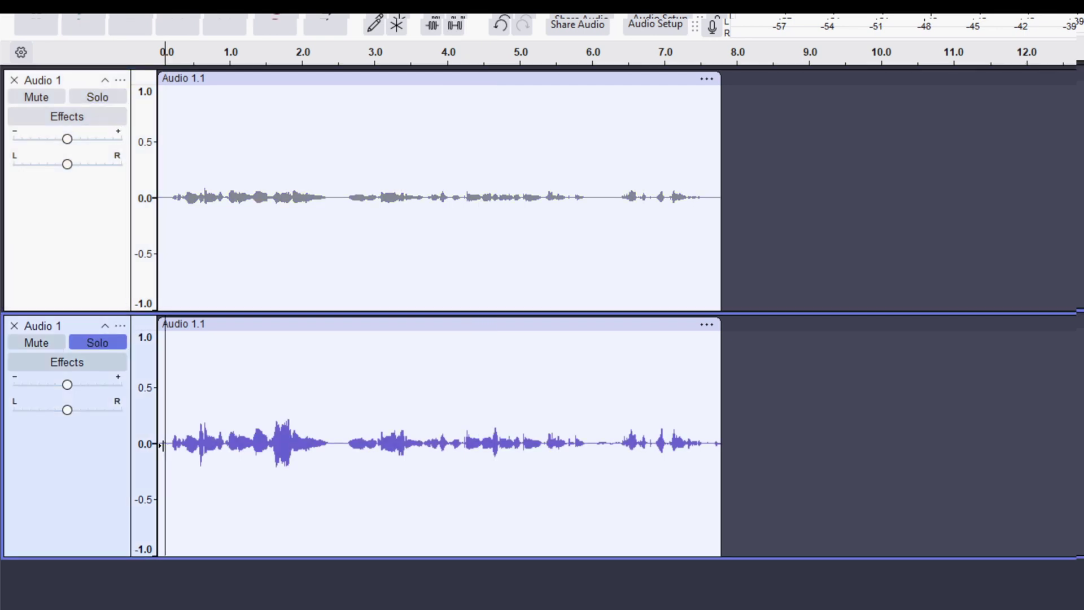
pyautogui.press('space')
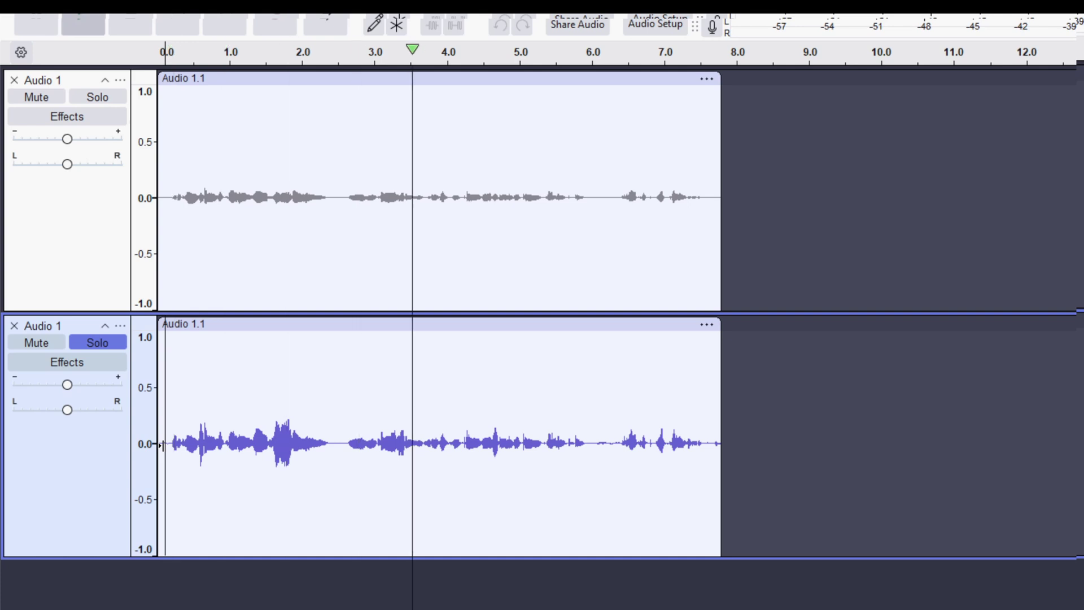
pyautogui.press('space')
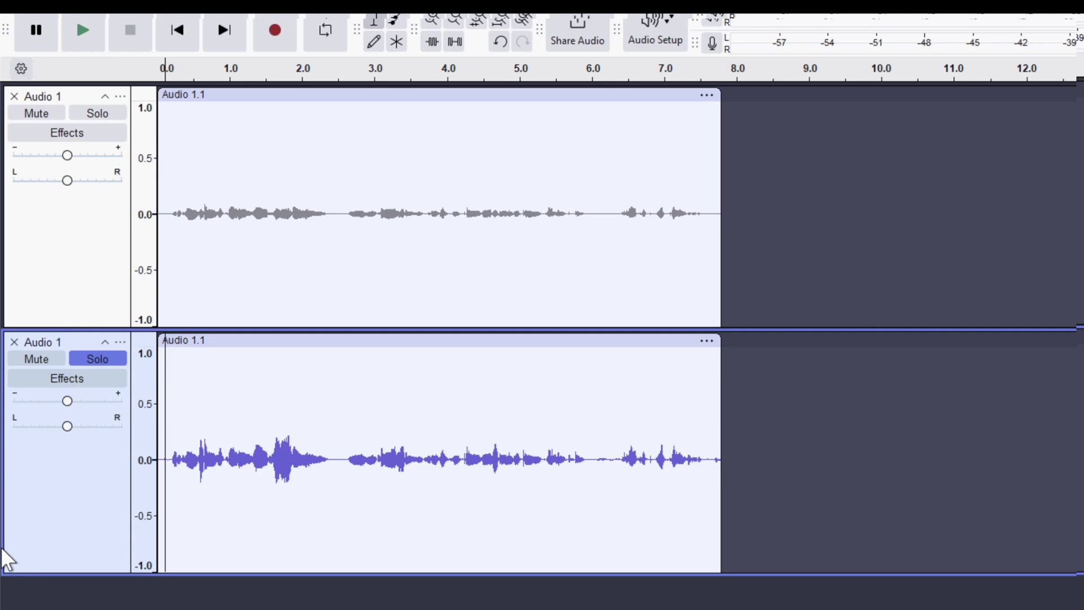
# Step: Turn solo back on for the original voice track
pyautogui.click(97, 113)
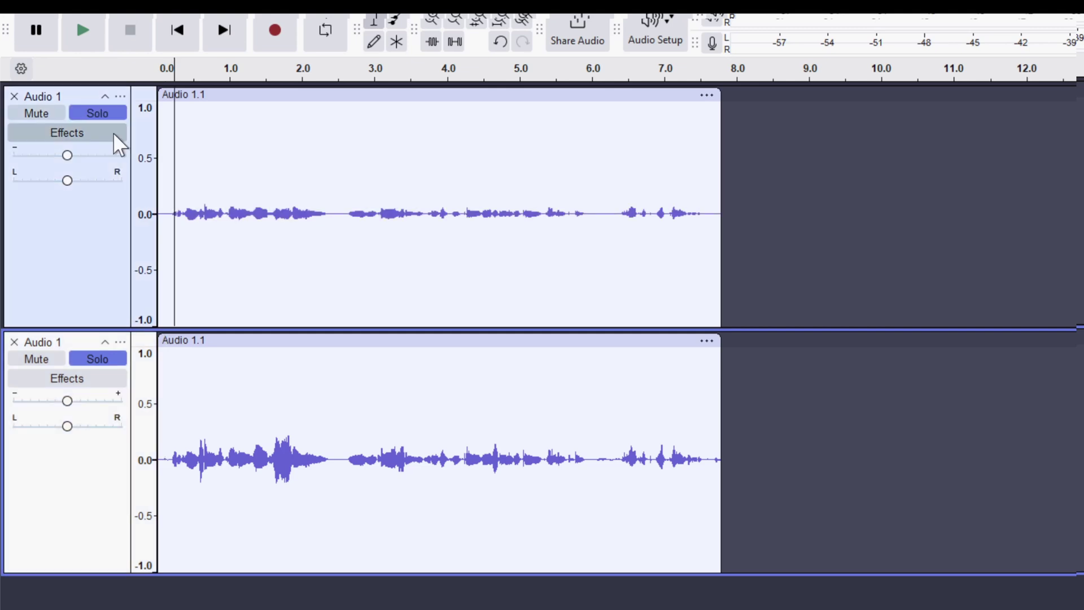